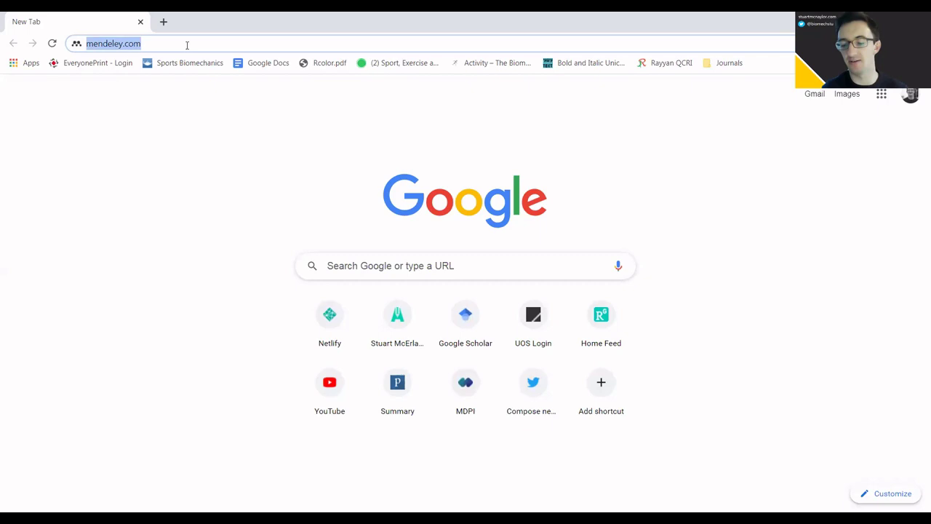
- Load mendeley.com and browse the Mendeley Desktop download page
key(Return)
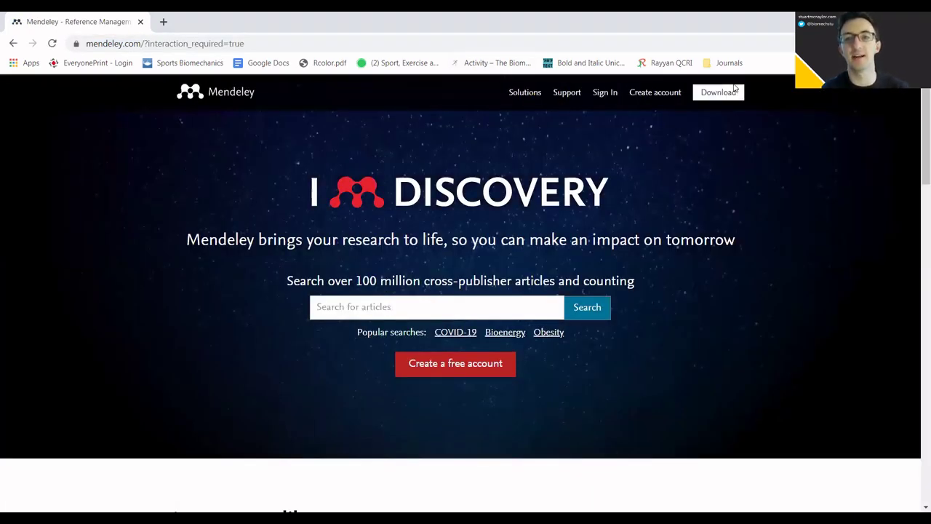
click(724, 95)
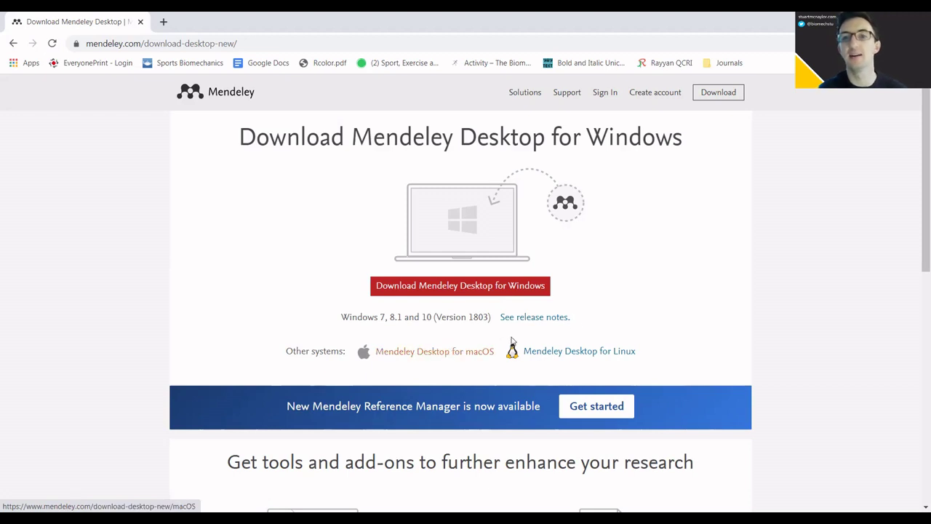
scroll(655, 273, down, 3)
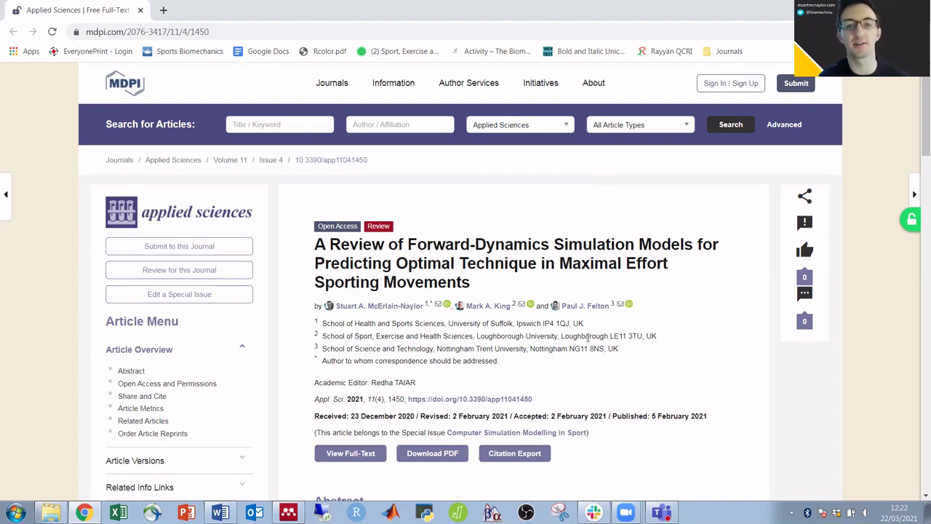
- Copy the article's DOI 10.3390/app11041450 and return to Mendeley Desktop
drag(533, 399, 458, 398)
key(ctrl+c)
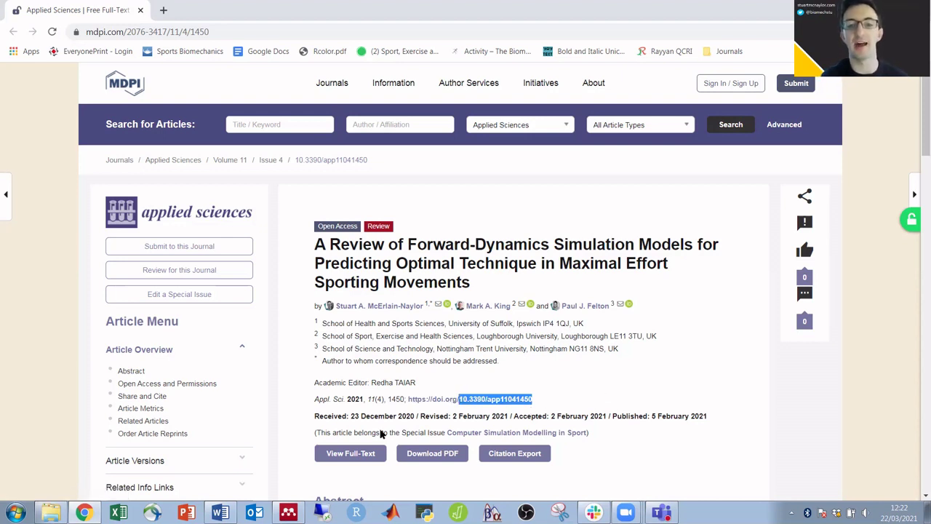
click(288, 512)
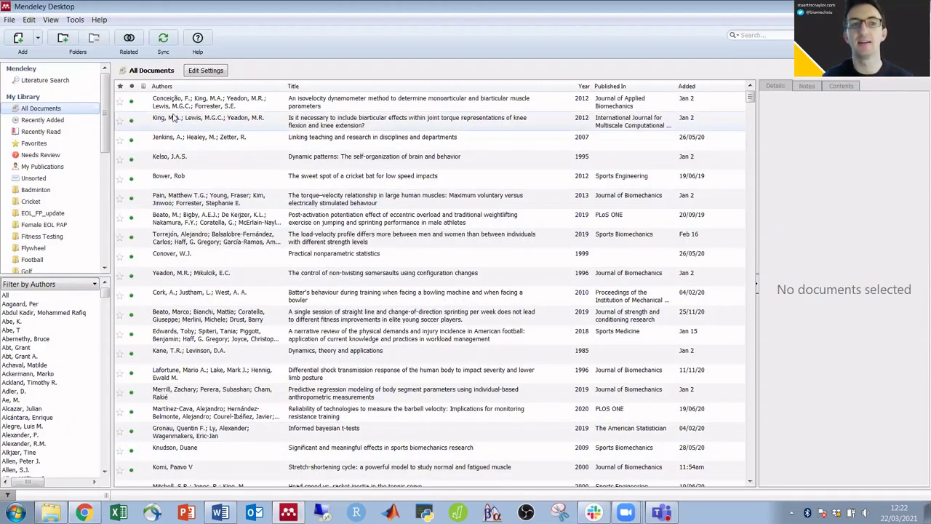
- Add a manual library entry from DOI 10.3390/app11041450, auto-filling its details, and save it
click(39, 40)
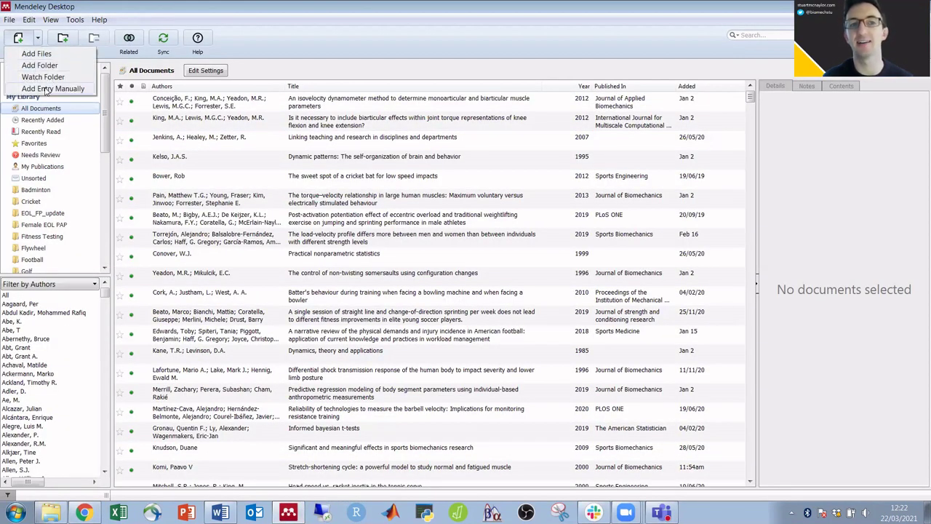
click(48, 88)
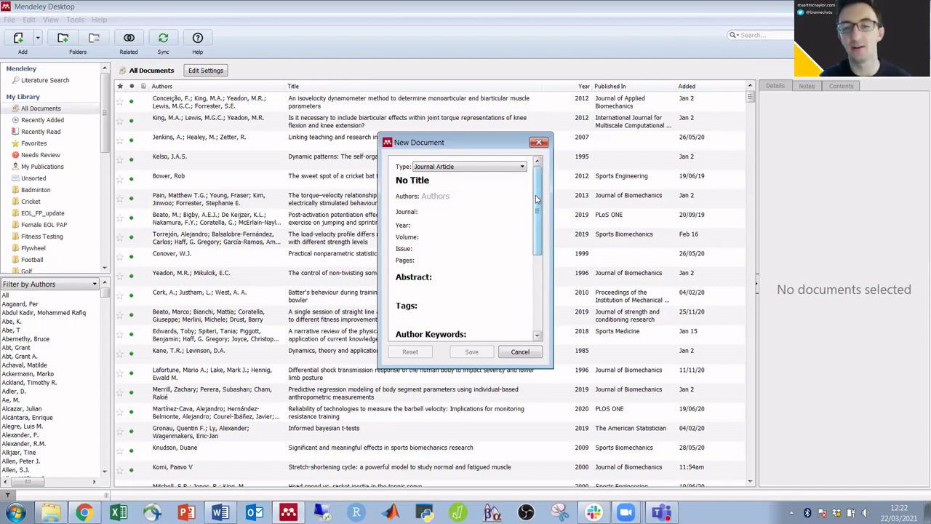
drag(539, 201, 536, 253)
scroll(536, 252, down, 1)
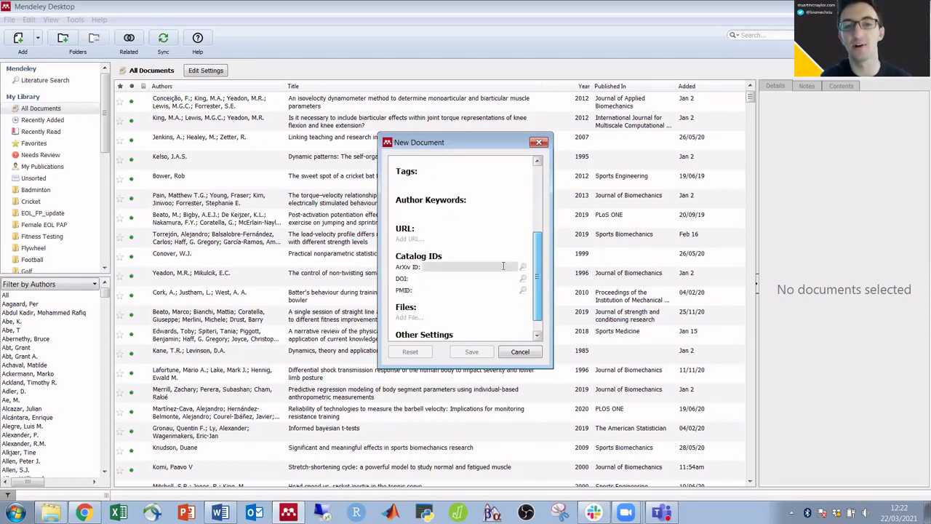
click(451, 279)
key(ctrl+v)
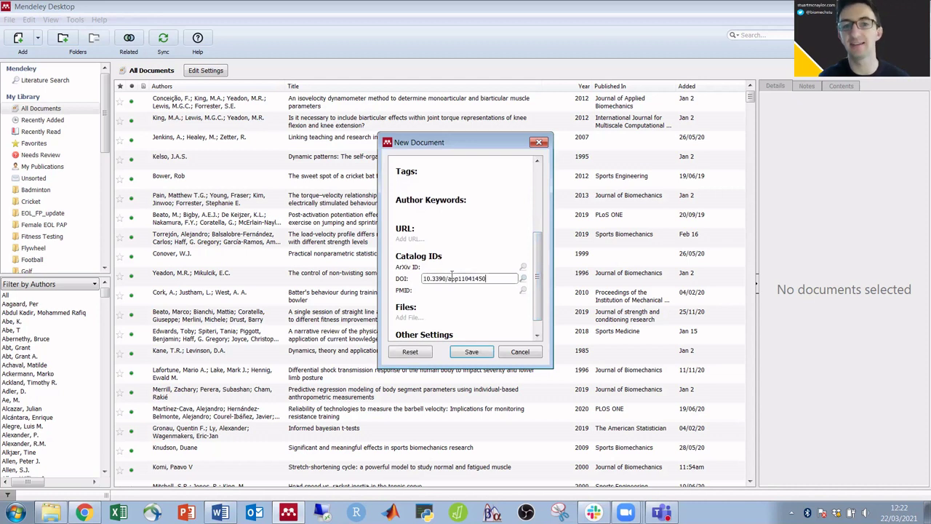
click(522, 278)
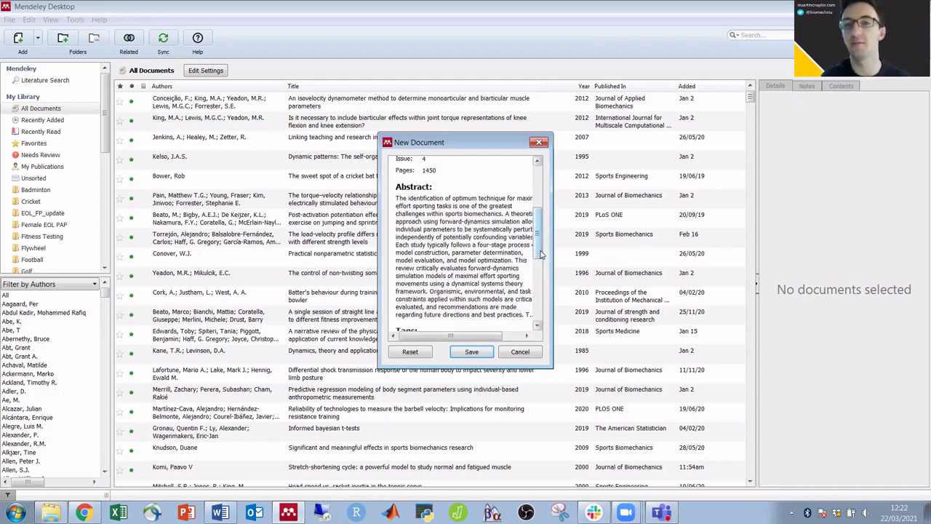
drag(539, 256, 540, 219)
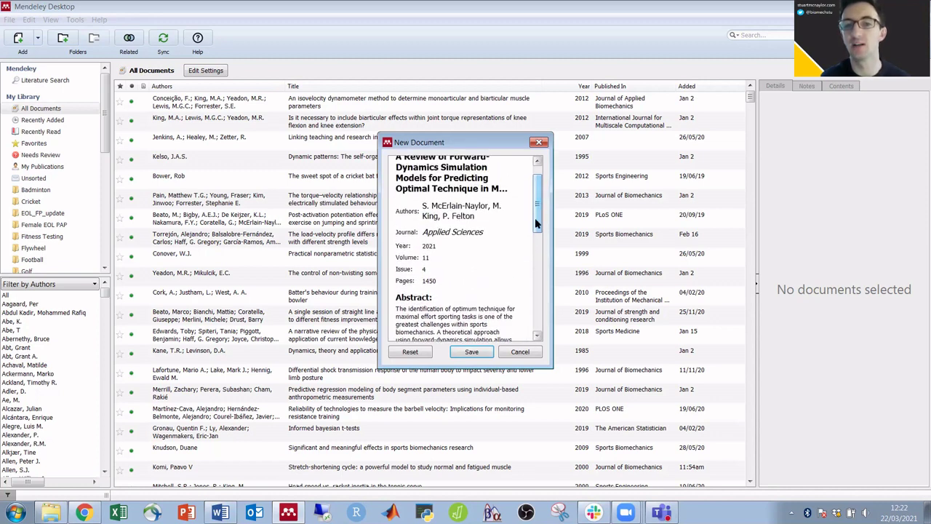
click(472, 353)
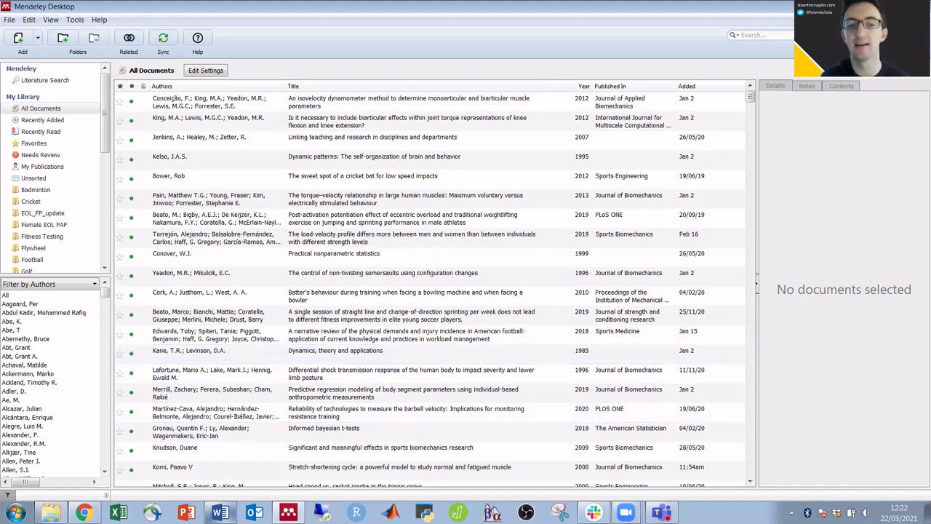
- In Word, type 'A review of simulation models for sport' and cite the 2021 forward-dynamics review
click(219, 512)
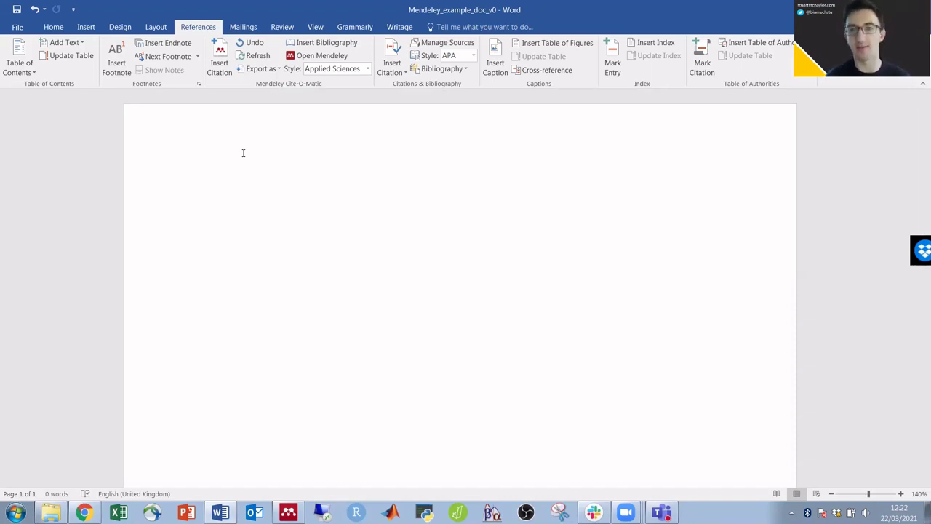
text(A review of)
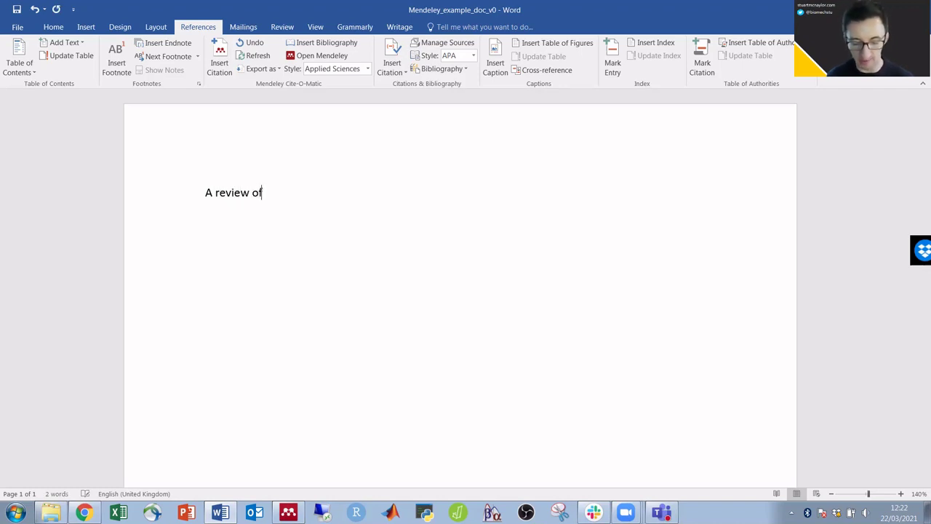
text( simulation mod)
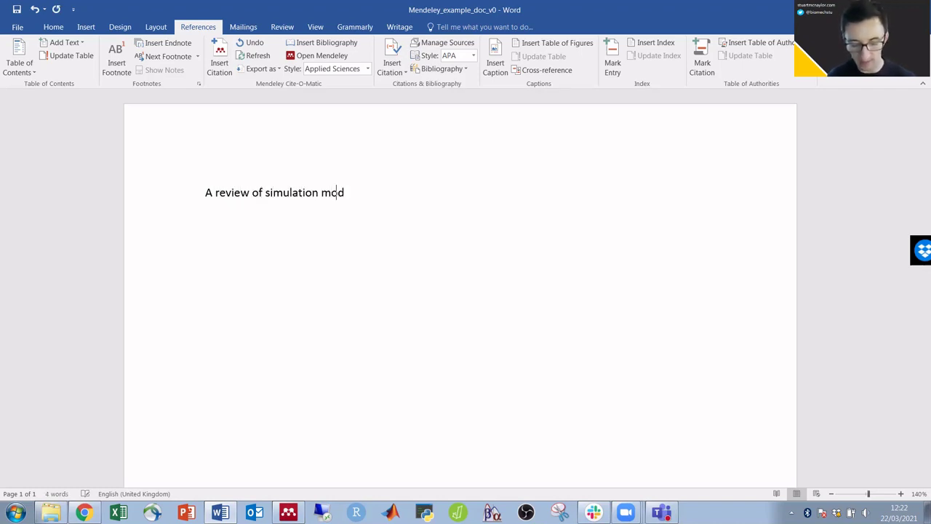
text(els for sport)
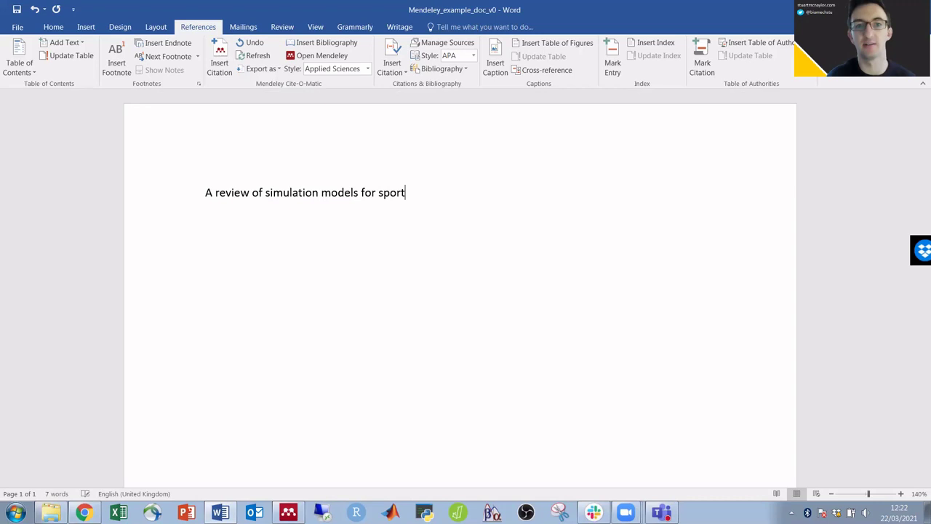
click(220, 57)
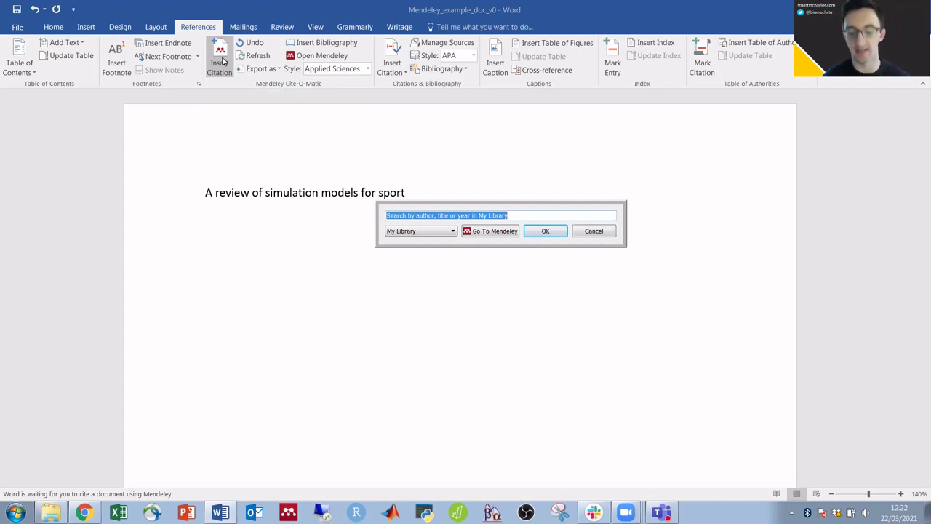
text(mcerlain-na)
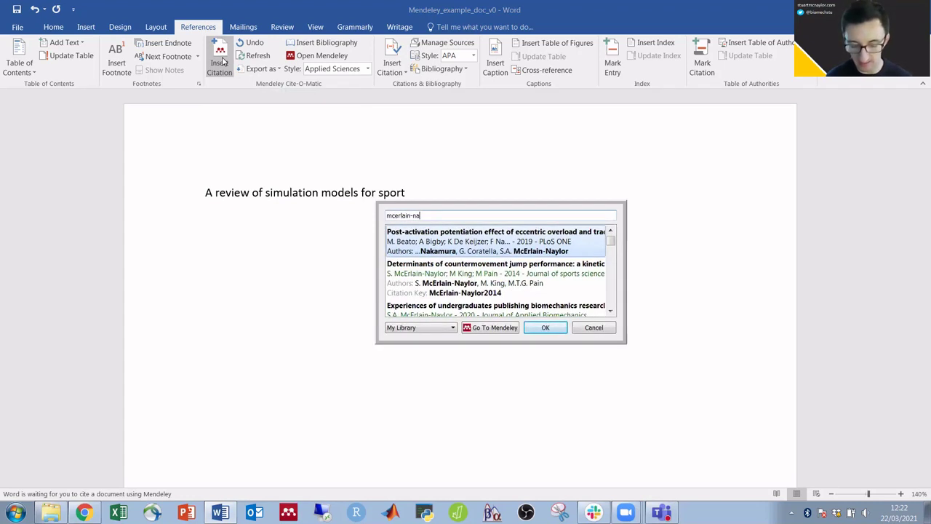
text(ylor simulation)
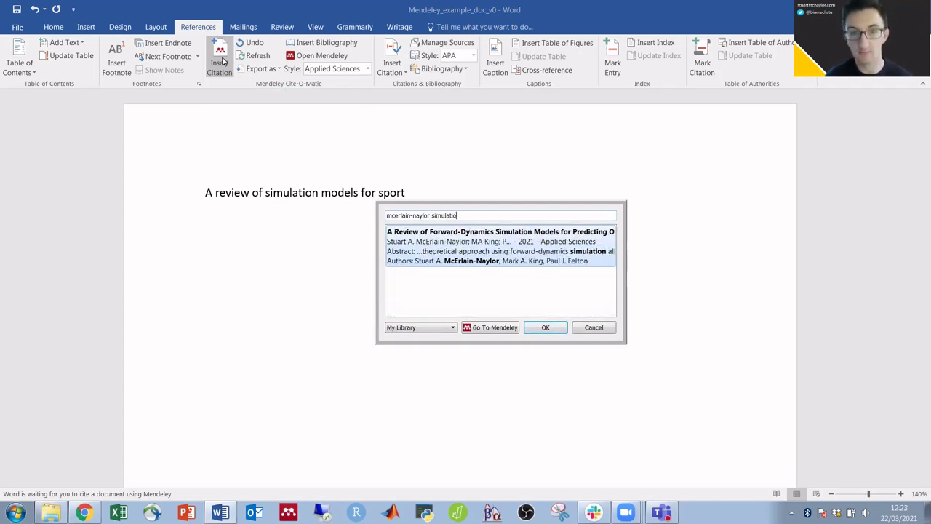
click(449, 252)
click(542, 232)
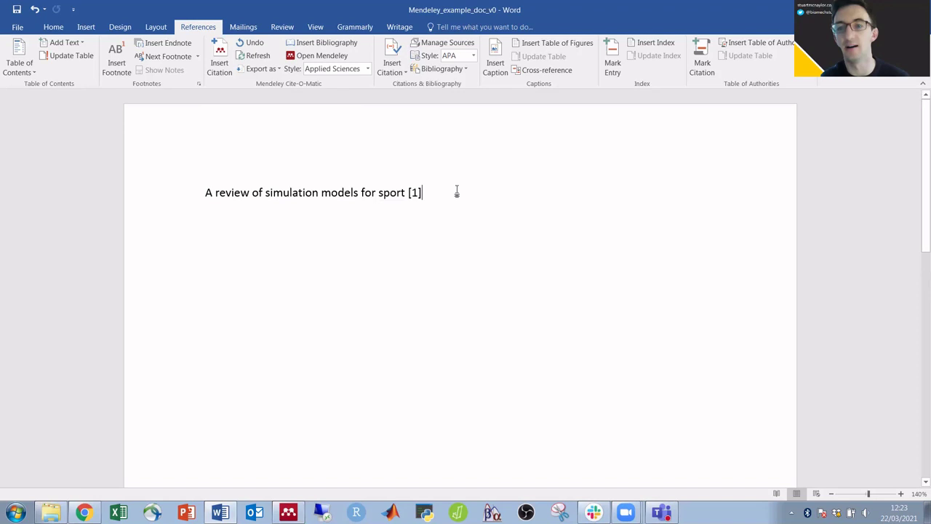
- End the sentence with a period, insert the bibliography below, and type 'Reference 2' after it
text(.)
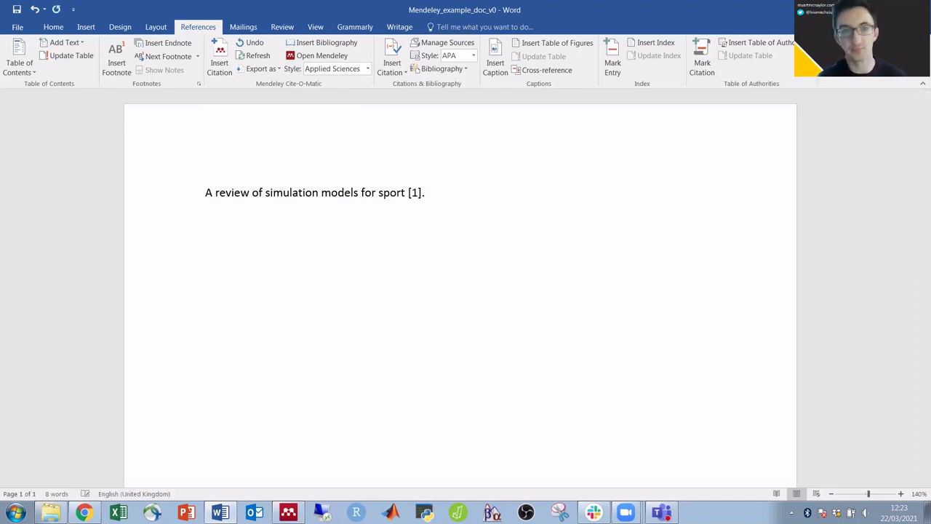
key(Return)
key(Return)
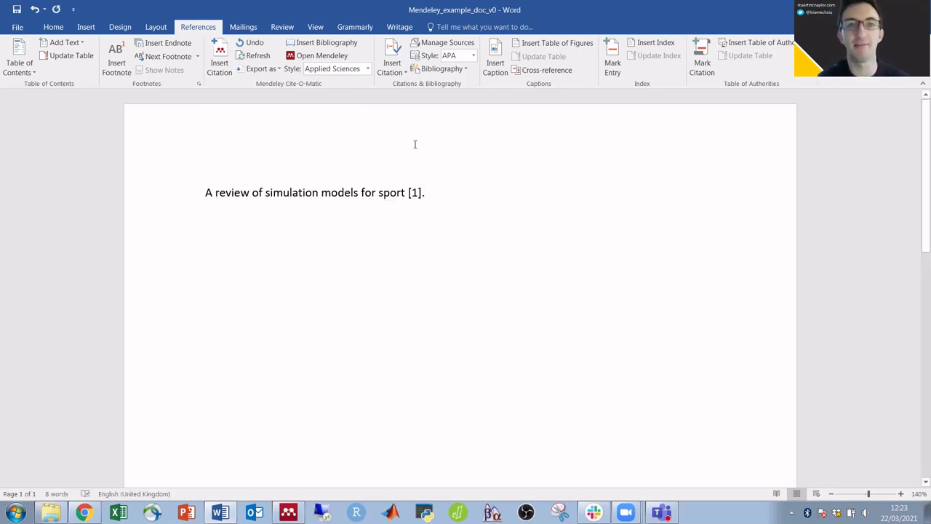
click(312, 44)
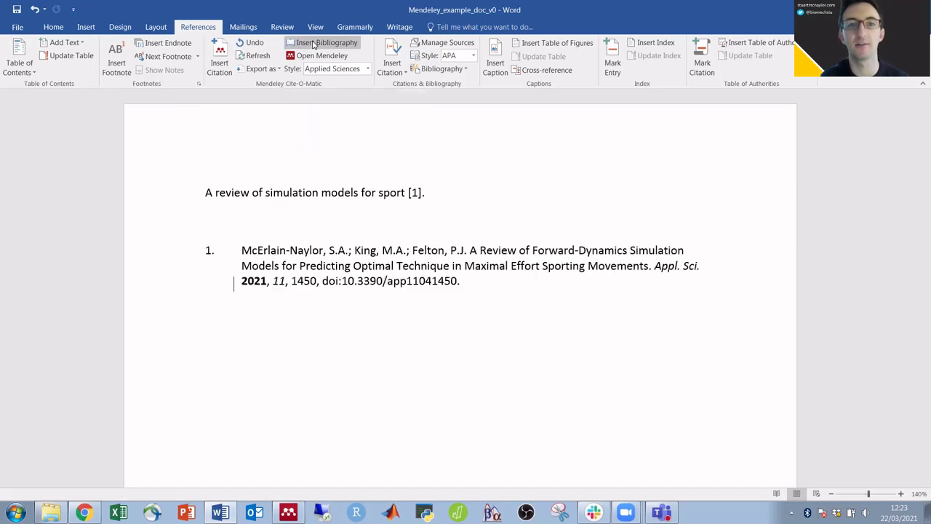
click(461, 190)
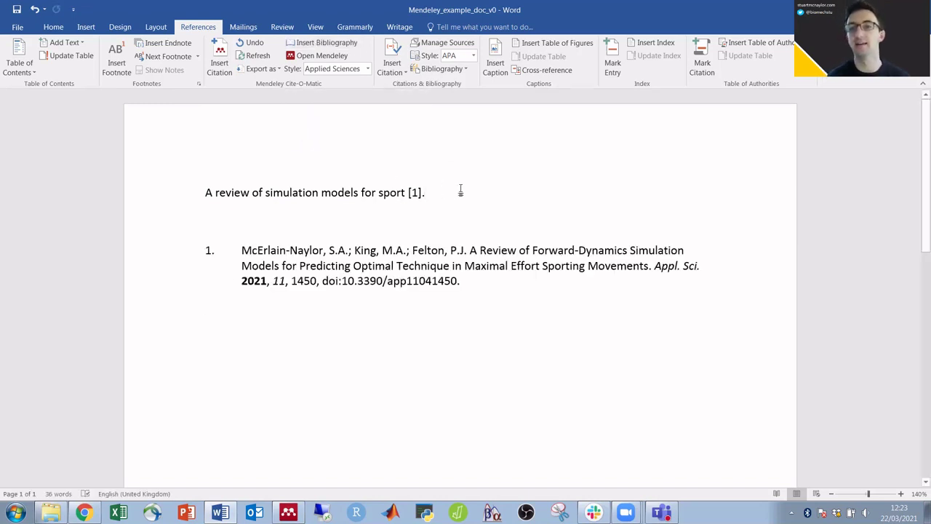
text(Reference 2)
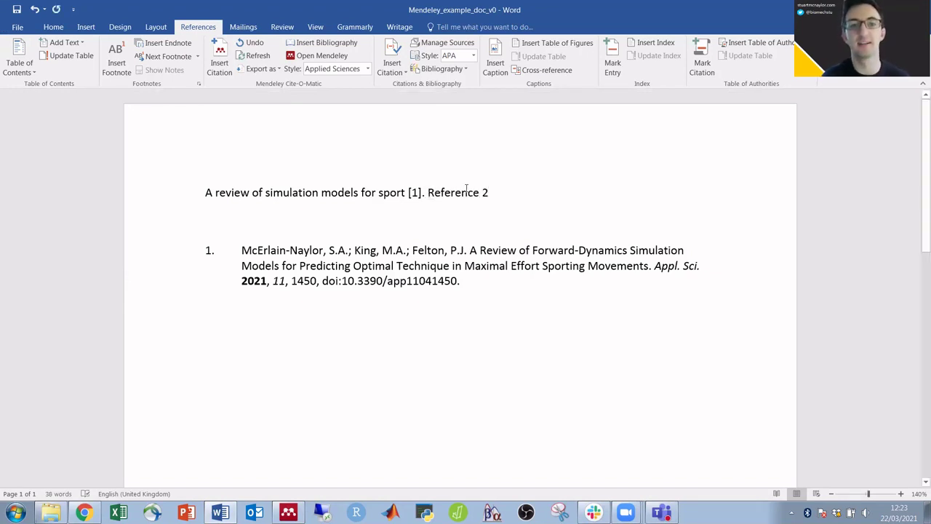
- Cite the Scott 2017 countermovement jump paper as [2], then type 'Multiple references'
click(219, 58)
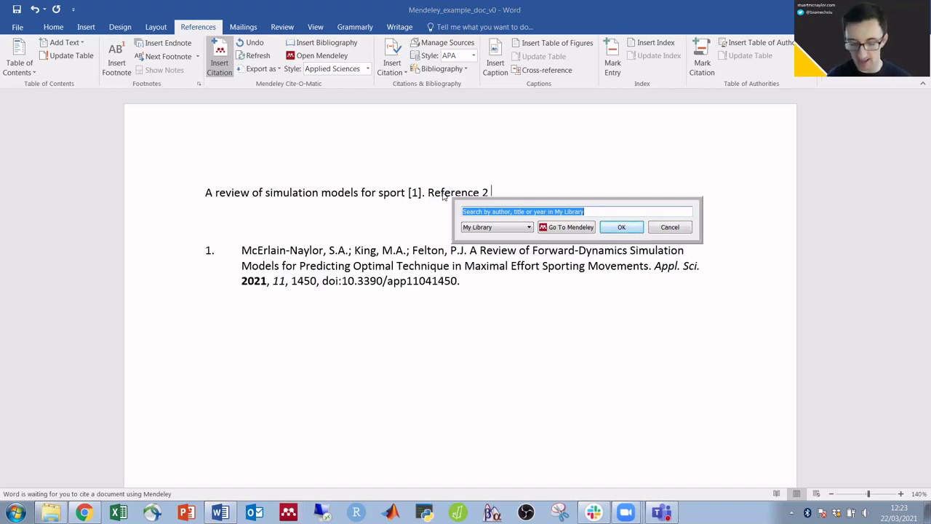
text(countermovement)
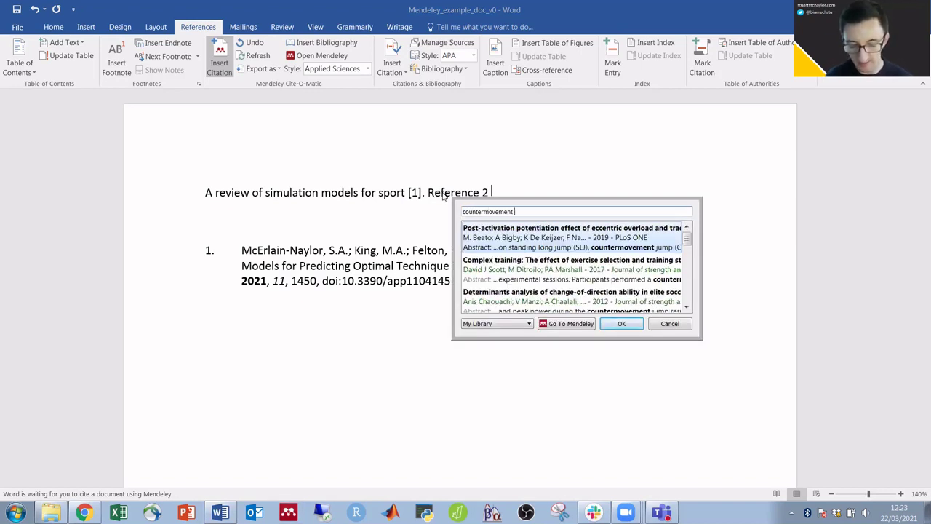
text( jump)
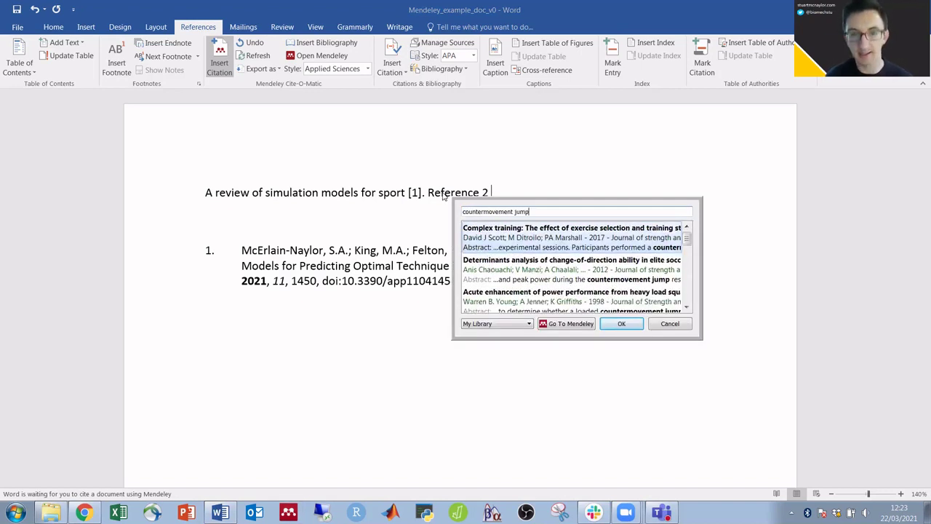
click(540, 240)
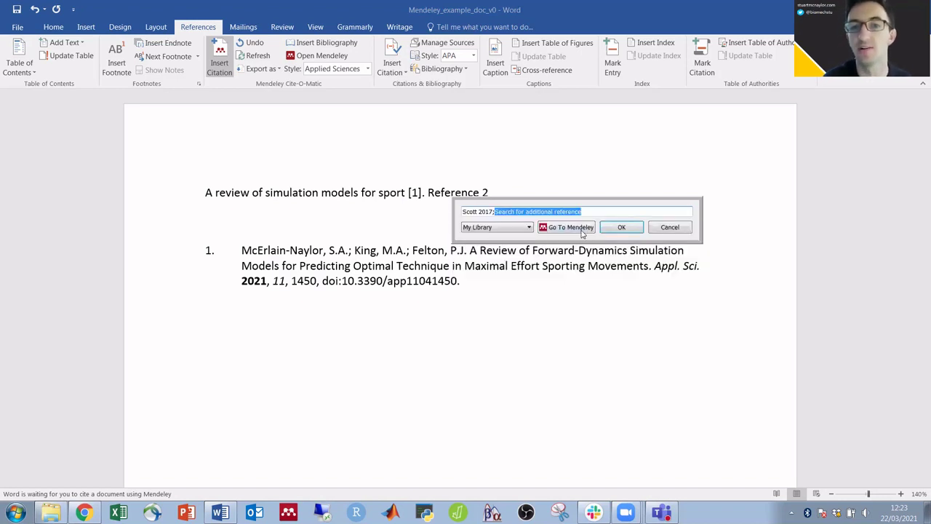
click(628, 224)
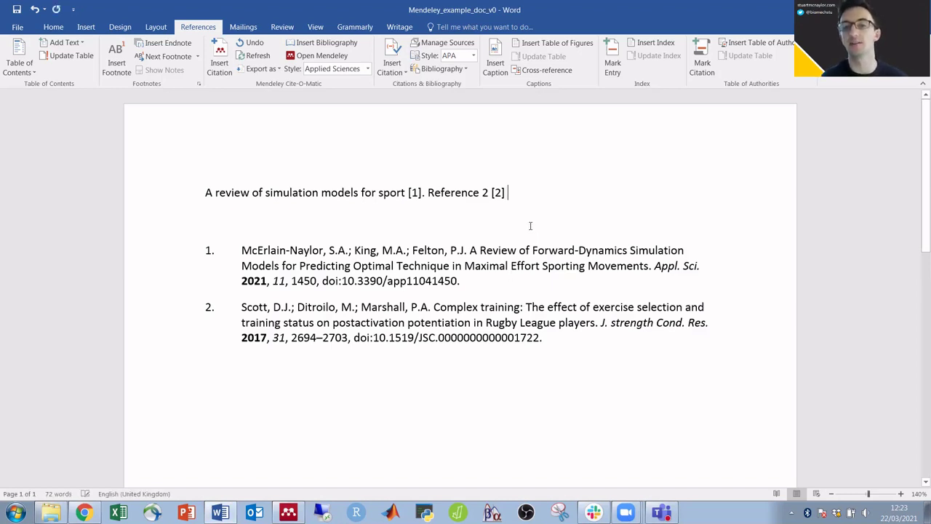
text(Multiple refere)
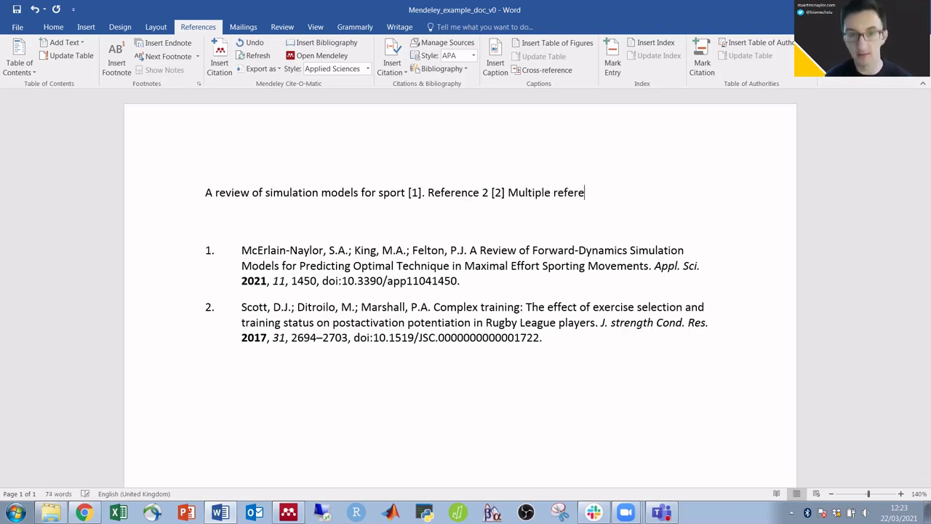
text(nces)
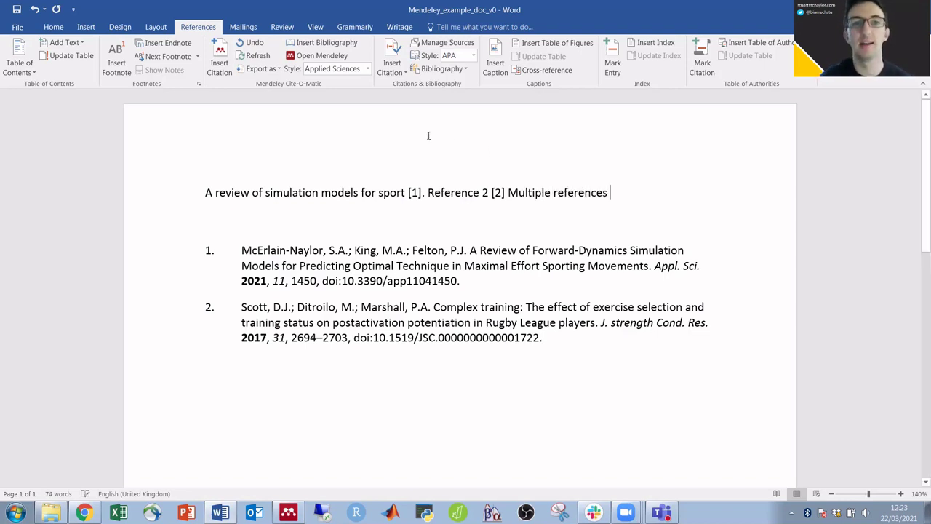
- Cite both Dello Iacono 2018 hip thrust papers and Hiley 2012 together as [3–5]
click(220, 54)
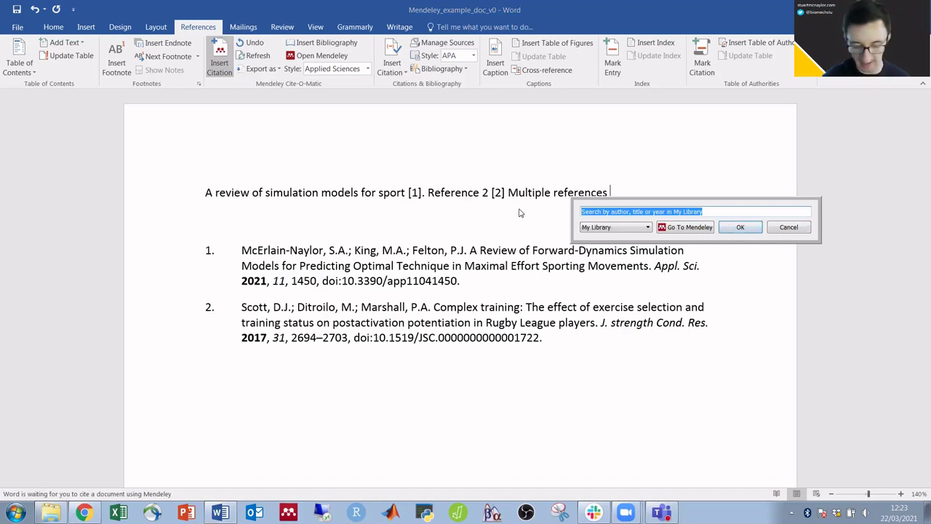
text(strength)
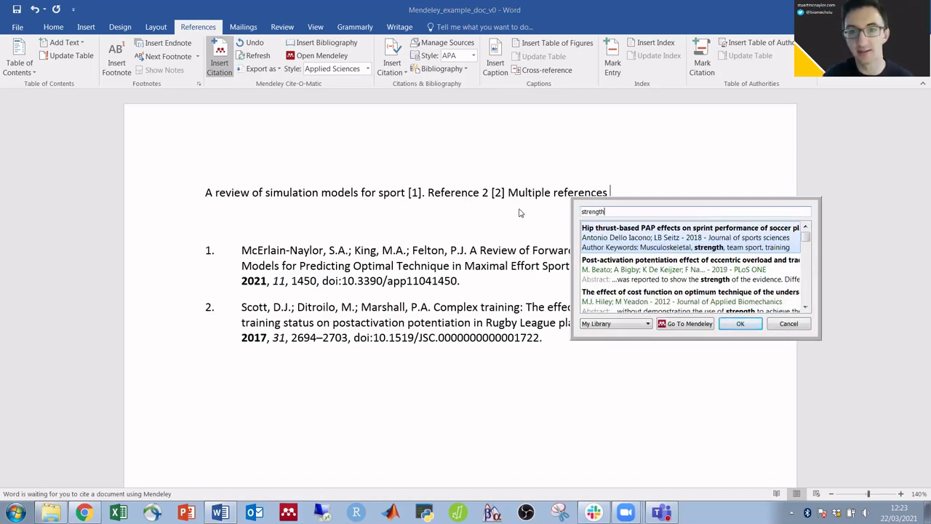
click(615, 238)
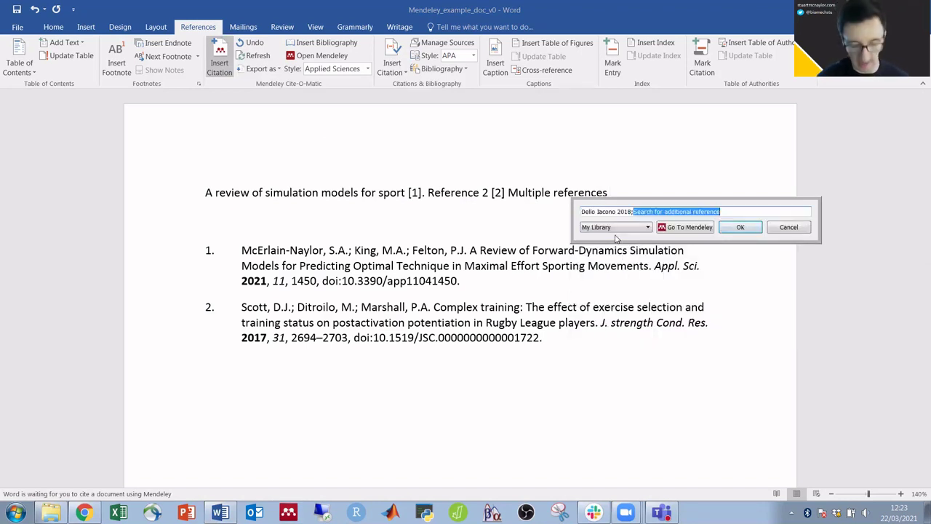
text(strength)
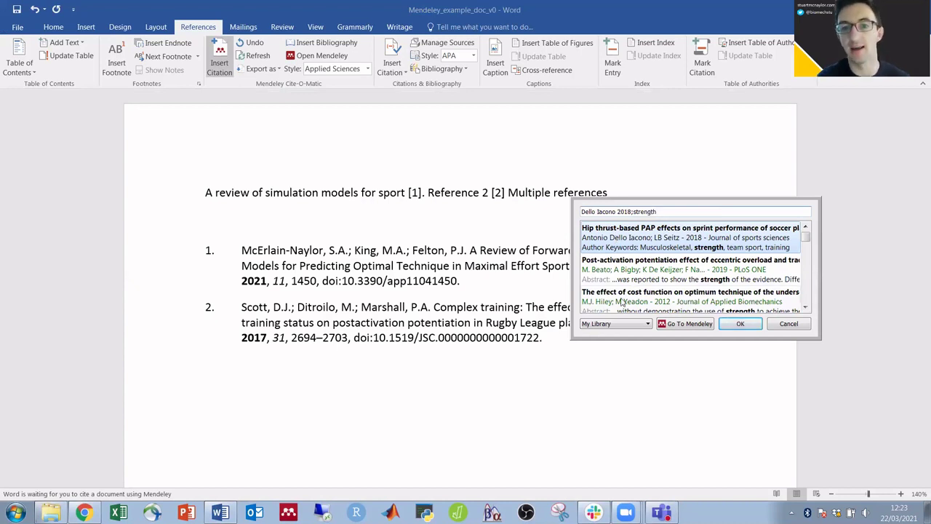
click(622, 301)
text(strenth)
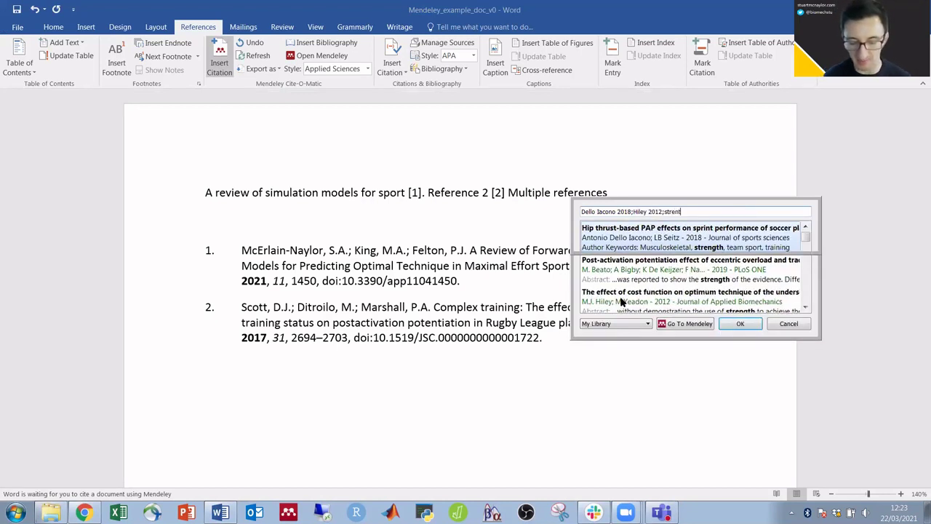
key(BackSpace)
key(BackSpace)
text(g)
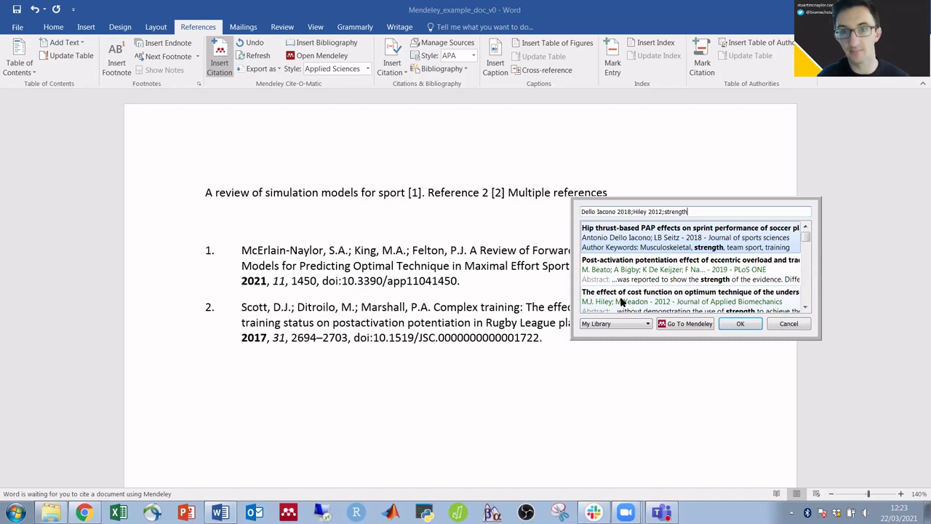
text(th)
scroll(632, 294, down, 2)
click(664, 284)
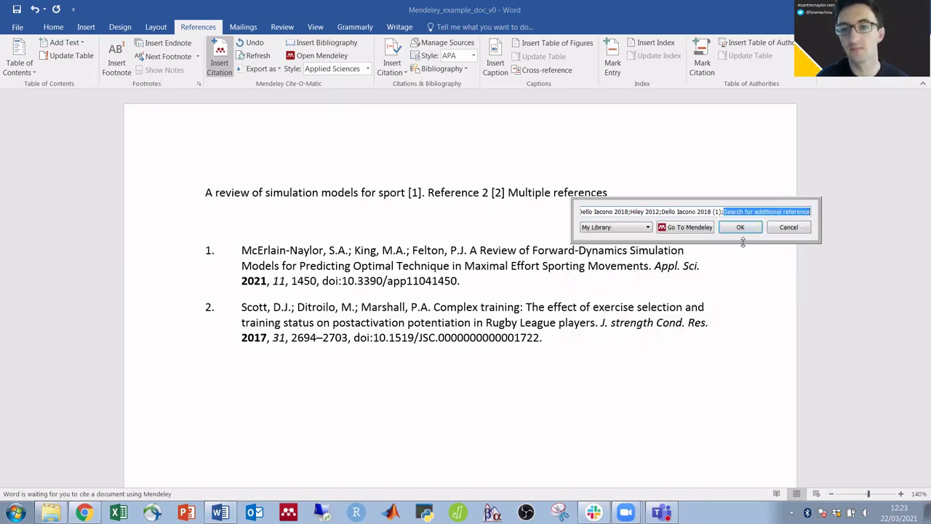
click(741, 229)
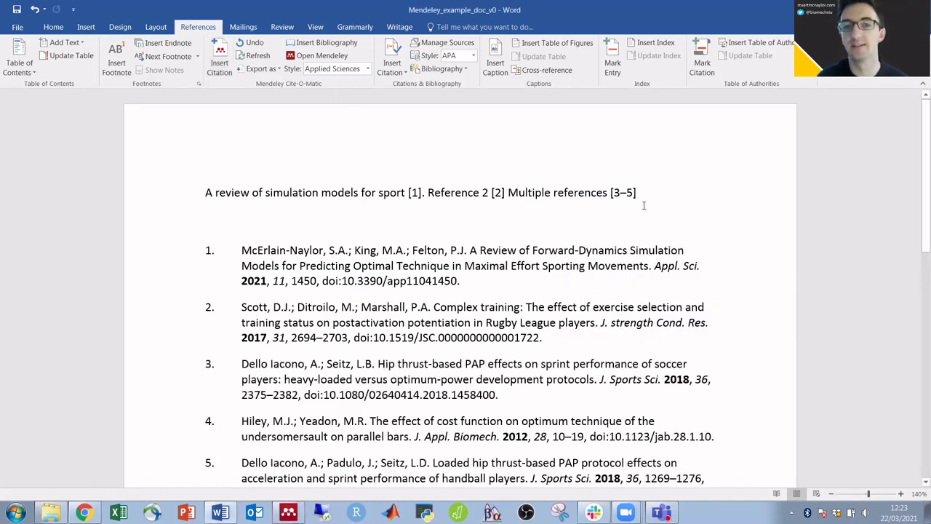
scroll(644, 206, down, 1)
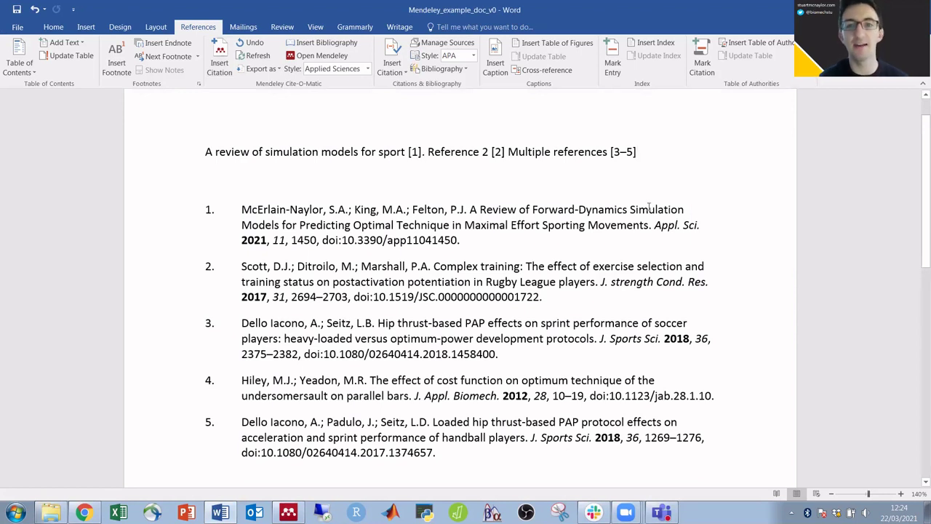
- Move 'Multiple references [3–5]' to the line start and refresh so citations renumber to [1–3]
drag(640, 154, 507, 151)
key(ctrl+c)
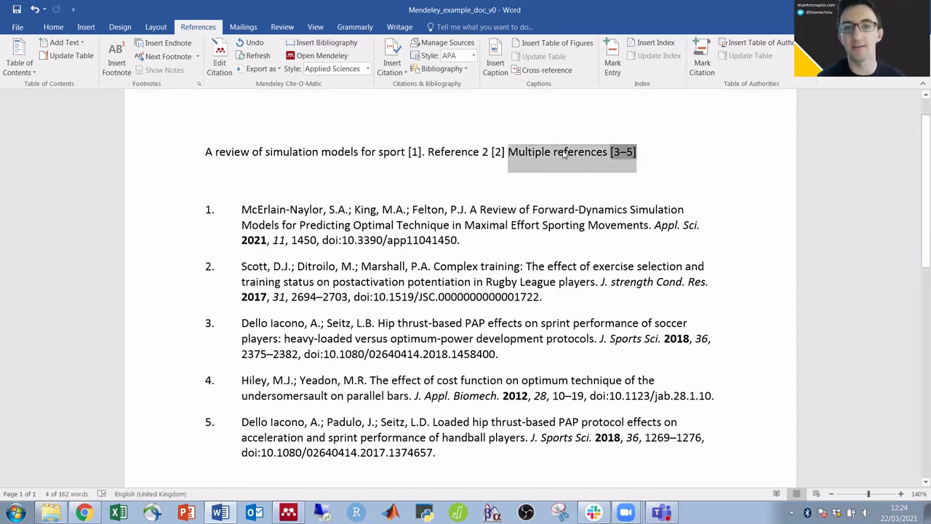
key(Delete)
click(206, 151)
key(ctrl+v)
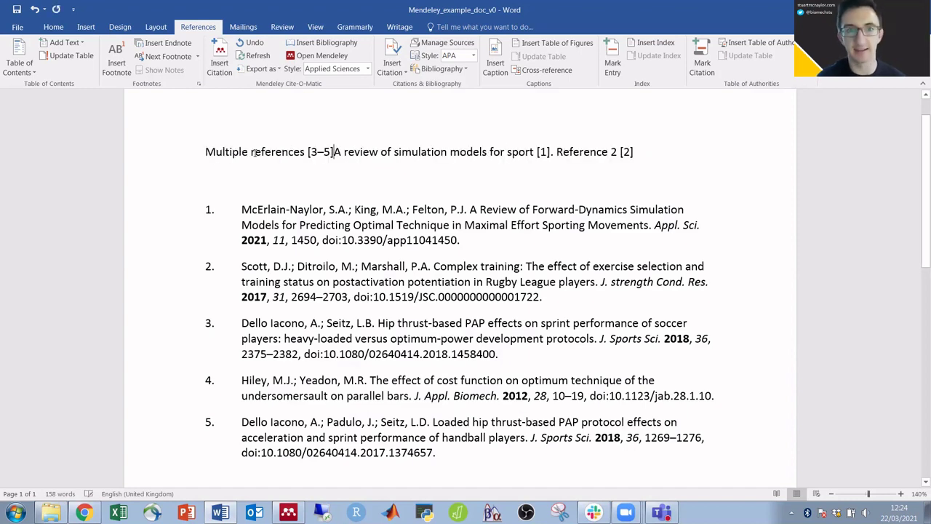
click(259, 56)
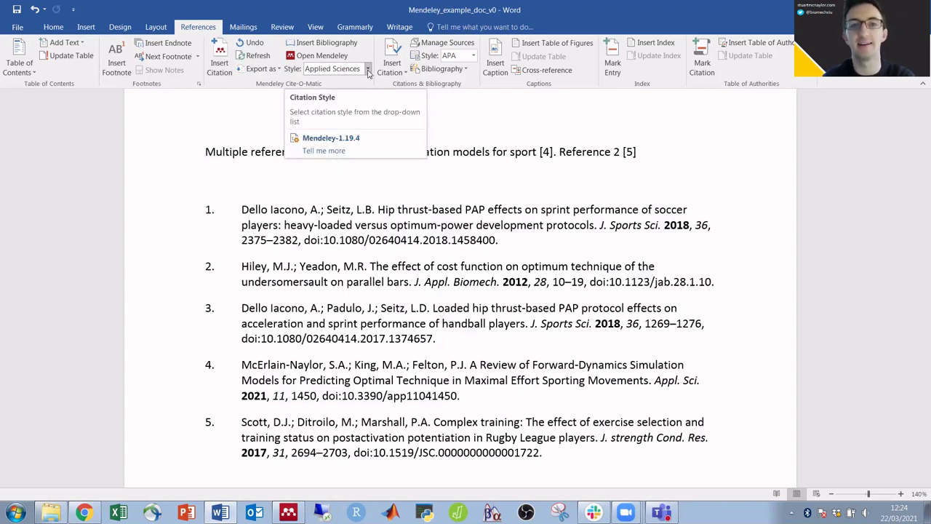
- Change the citation style to Sports Biomechanics for author–year citations and an alphabetical bibliography
click(368, 70)
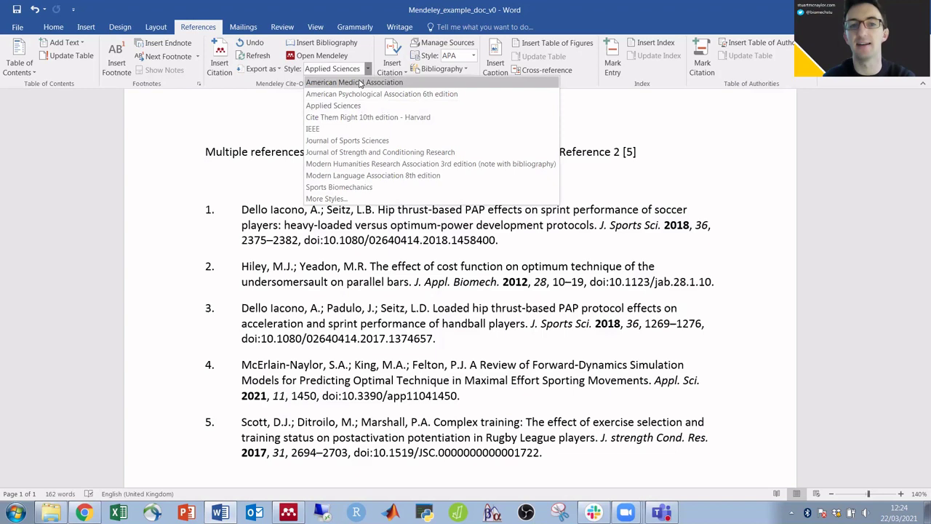
click(338, 187)
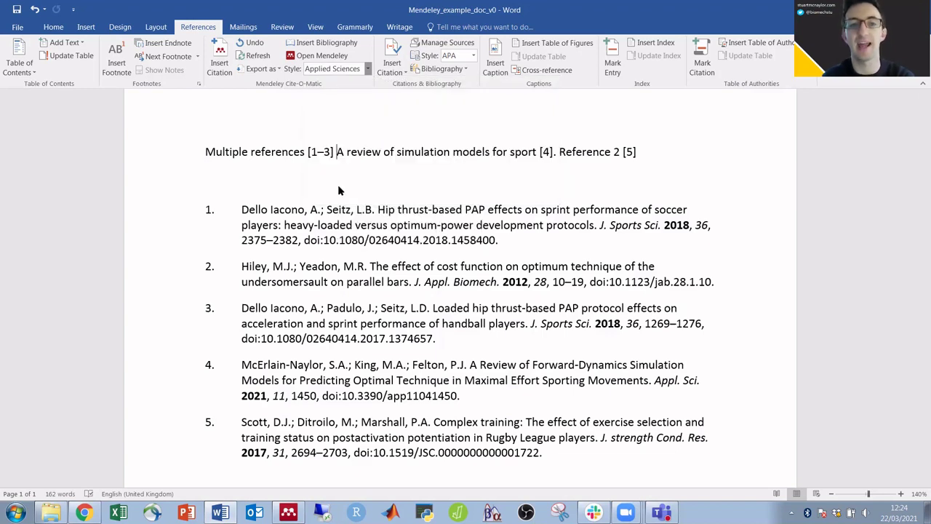
key(Left)
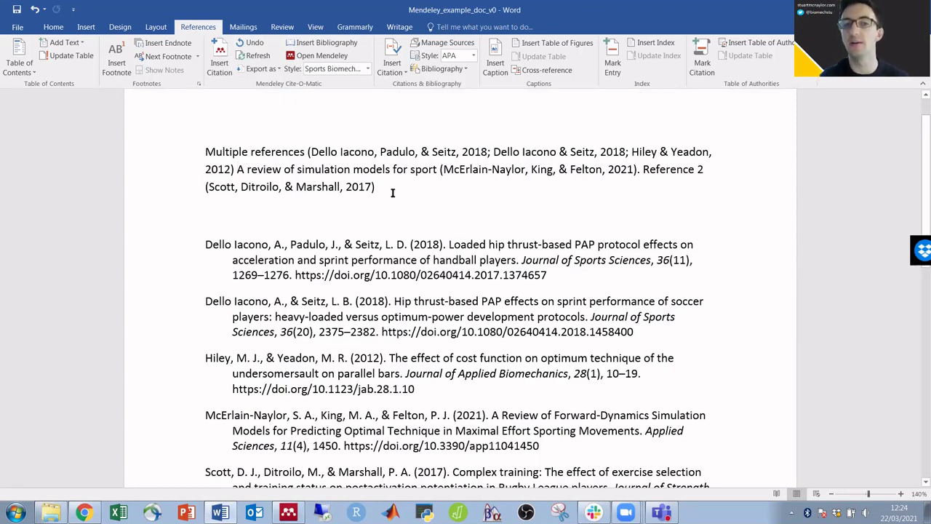
scroll(393, 192, down, 4)
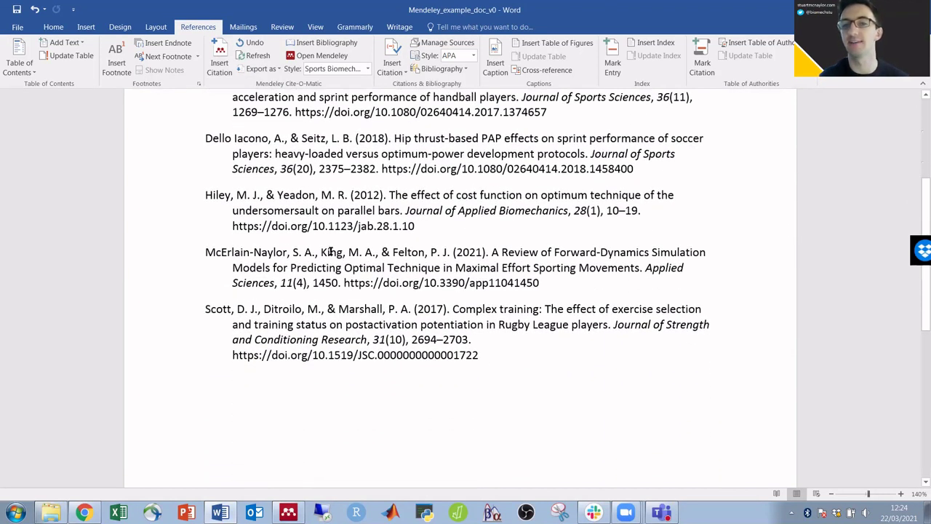
scroll(330, 251, up, 5)
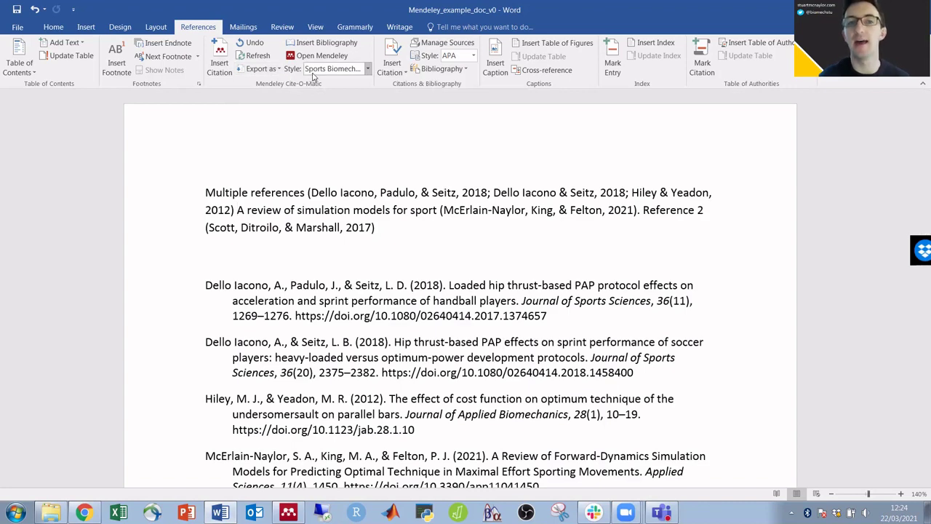
click(368, 70)
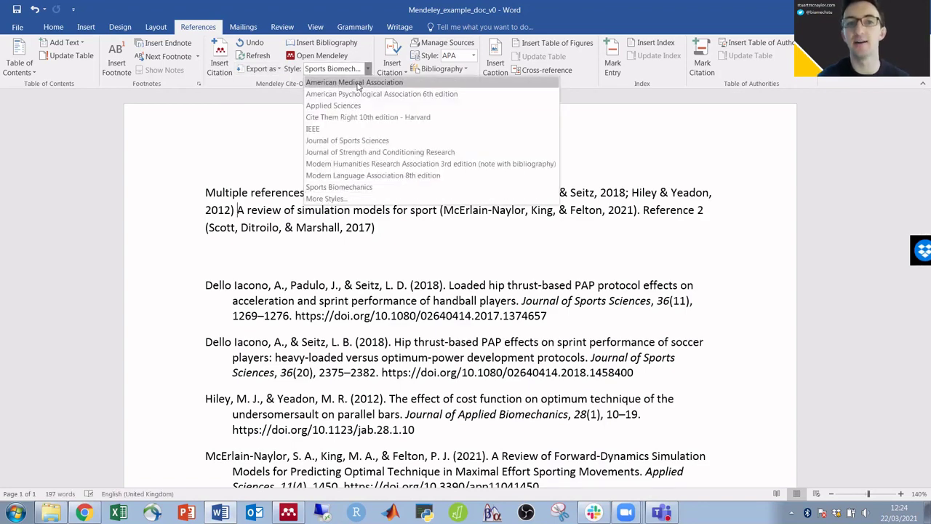
click(342, 198)
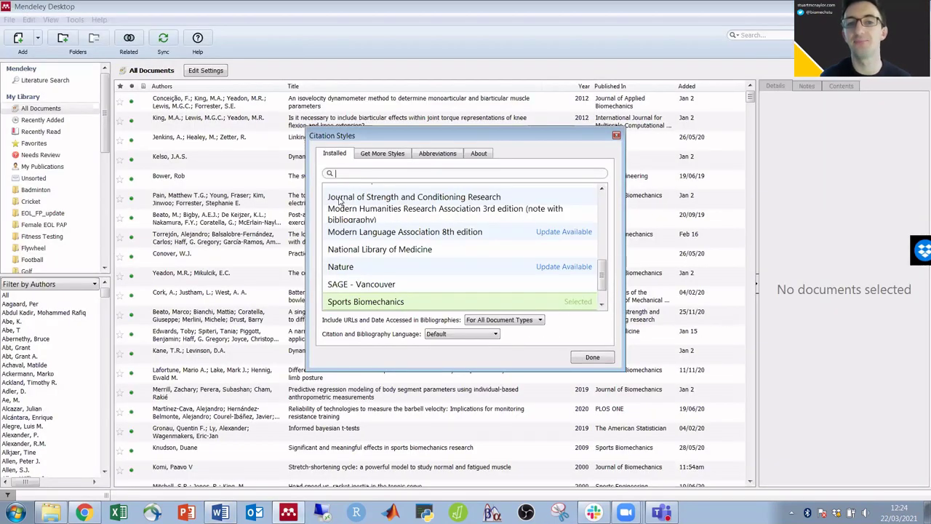
click(378, 154)
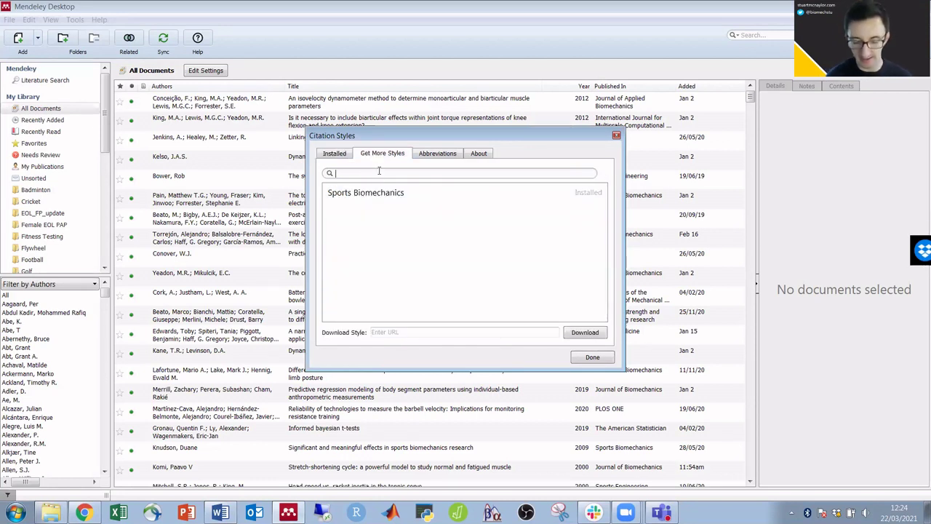
text(applied scienc)
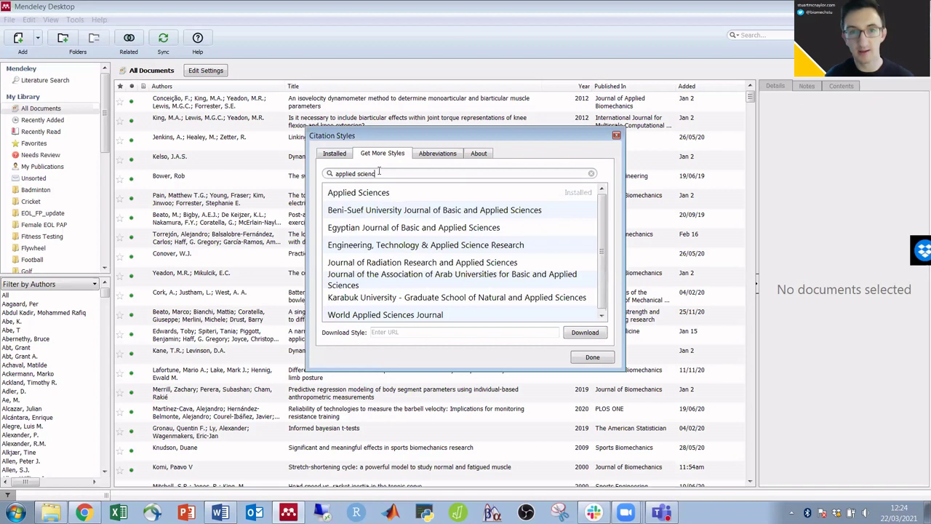
text(es)
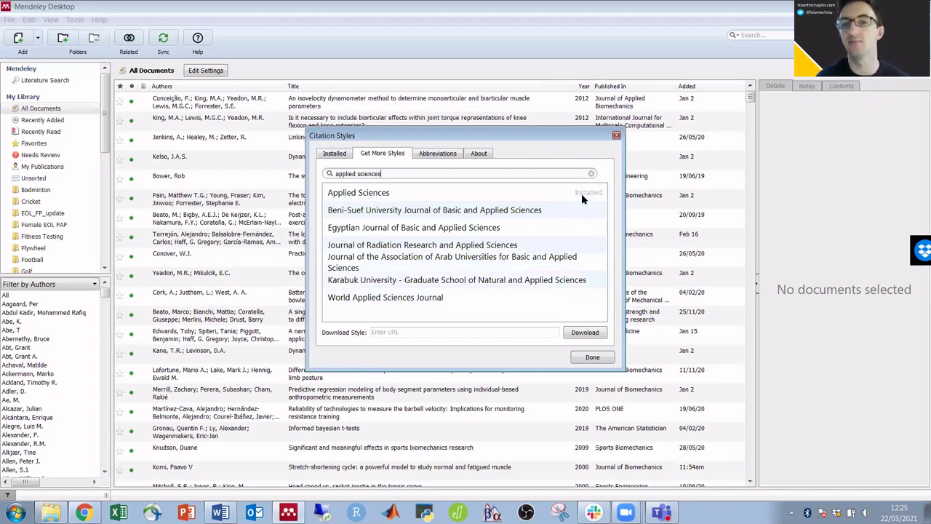
click(504, 211)
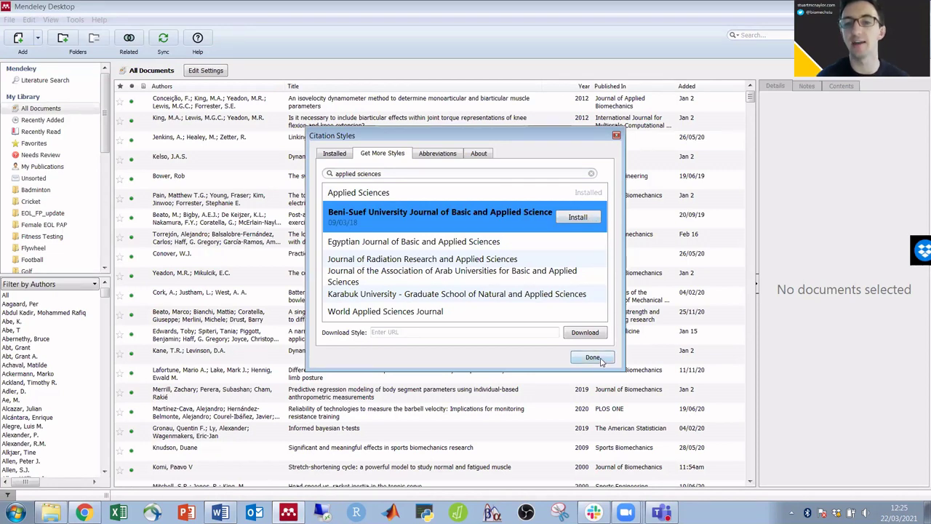
click(616, 134)
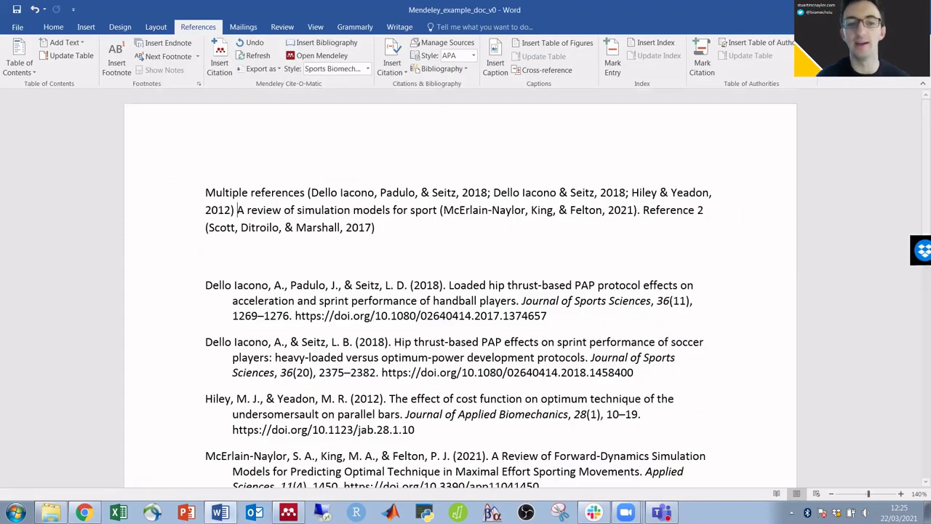